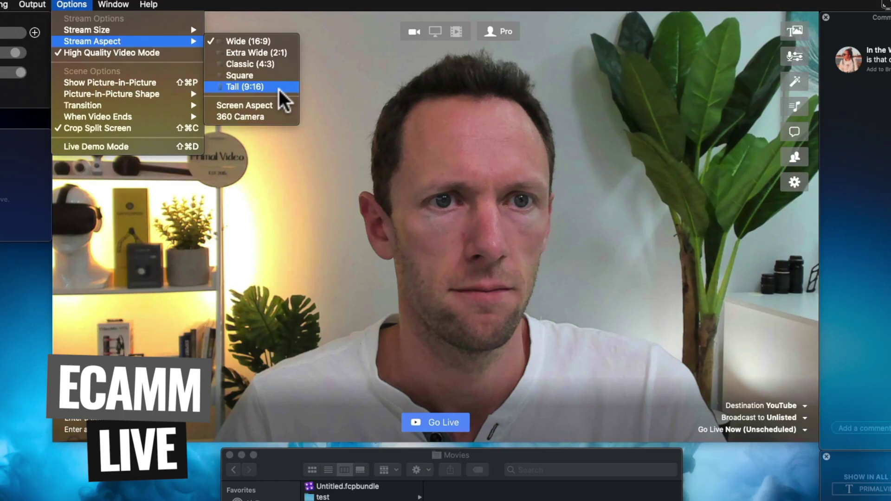
- Switch the stream to Tall (9:16) and add the FaceTime camera as a fourth interview panel
click(279, 86)
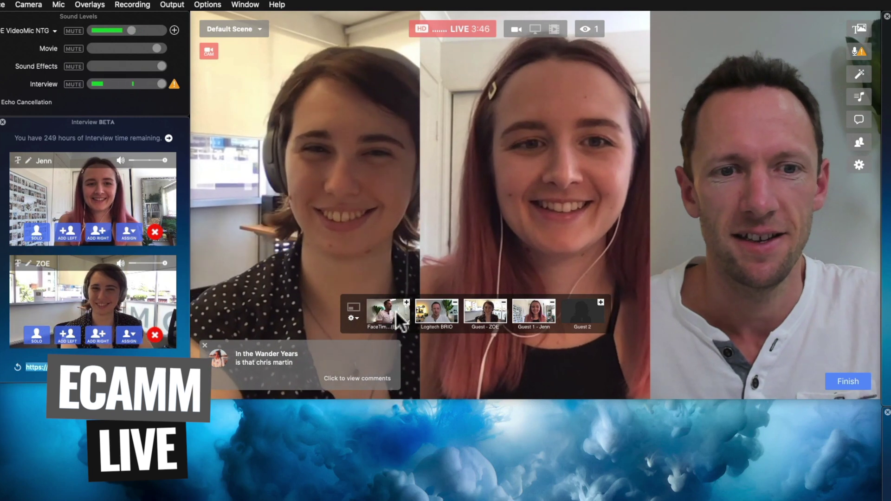
click(395, 311)
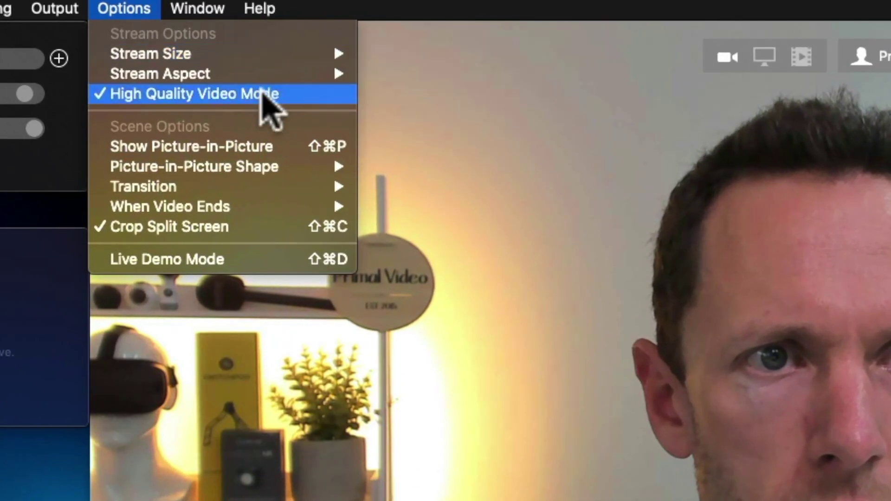
- Set Options > Stream Aspect to Tall (9:16) instead of Wide (16:9)
mouse_move(253, 74)
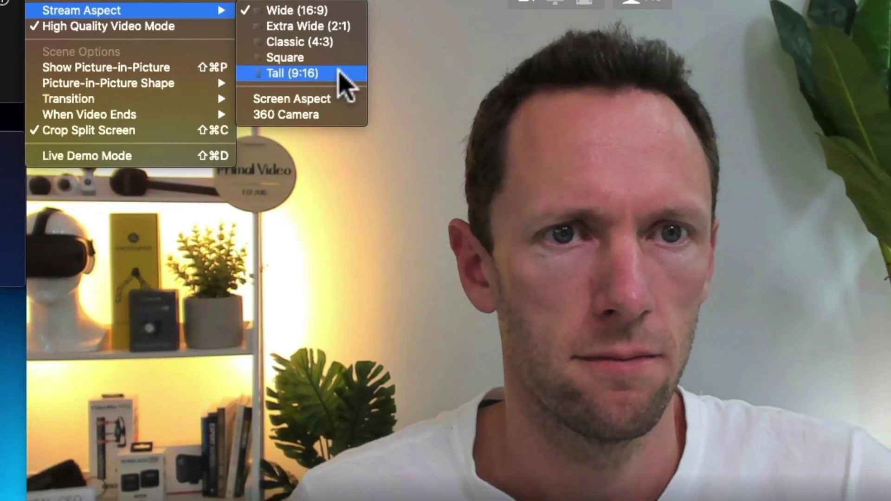
click(488, 154)
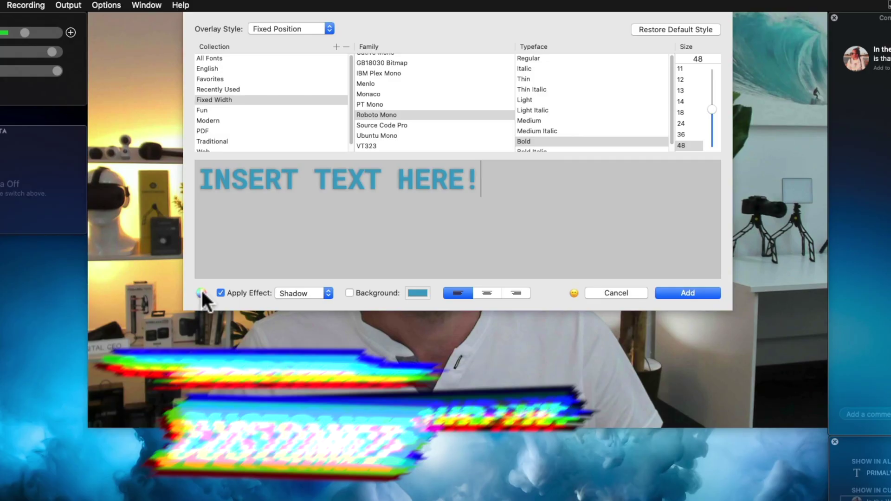
- Add the INSERT TEXT HERE! title without background and move it to the video's top right
click(350, 293)
click(350, 292)
click(709, 293)
drag(610, 271, 740, 75)
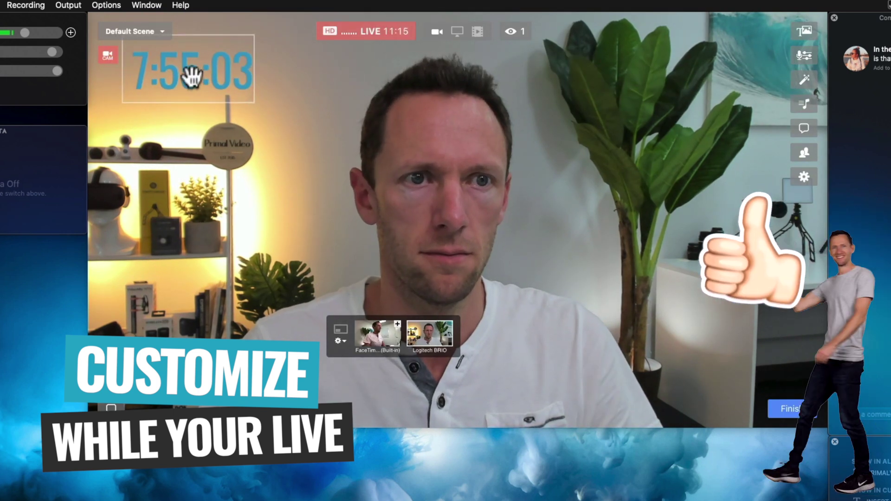
- Nudge the countdown overlay right, then move the Interview panel lower left and Scenes far left
scroll(192, 76, up, 2)
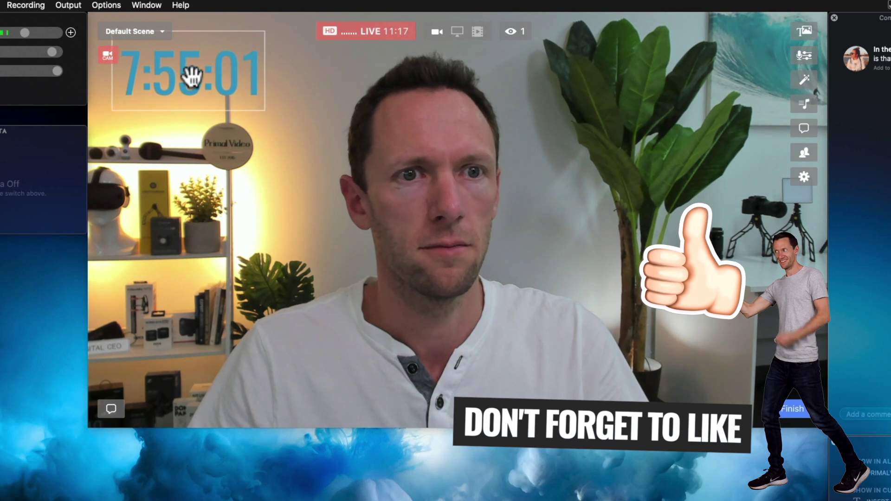
drag(192, 76, 200, 74)
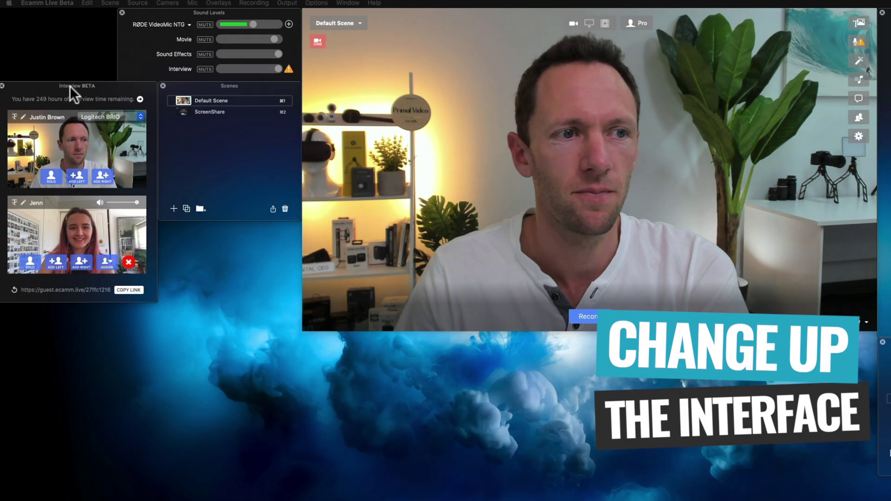
drag(70, 86, 202, 224)
drag(250, 83, 98, 82)
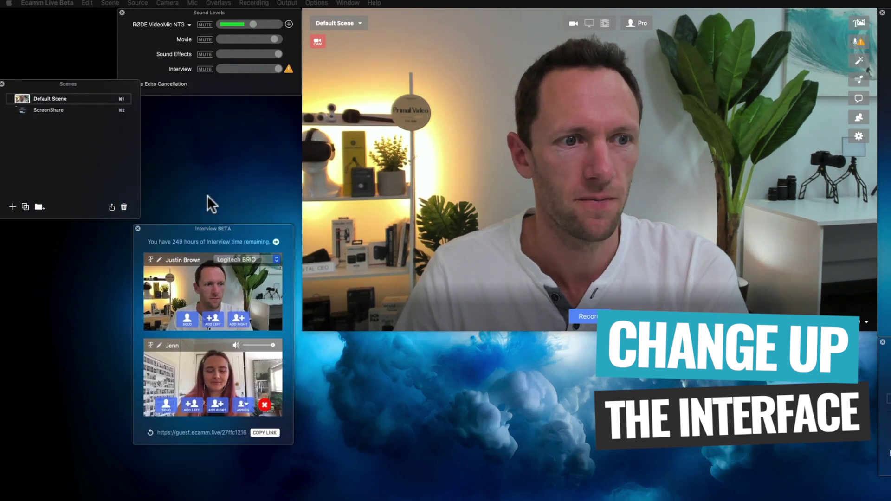
- Drag the Interview BETA panel up to sit just under the Sound Levels panel
drag(243, 229, 252, 96)
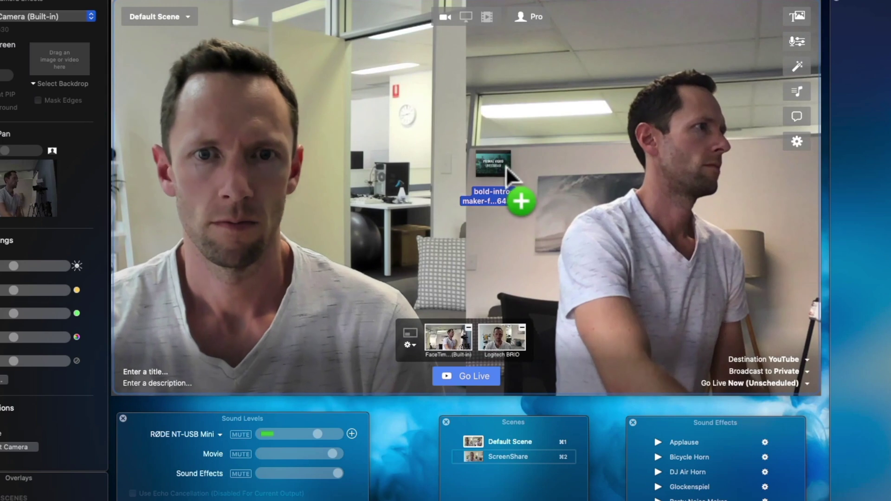
- Drop the PRIMAL VIDEO clip from Finder onto the preview as a video source
drag(506, 168, 499, 160)
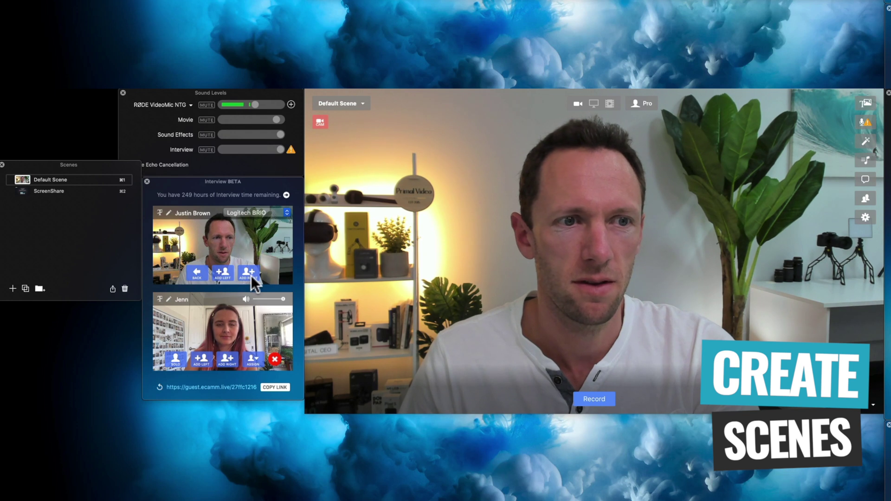
- Show the guest solo, return to side-by-side, then go live with the ScreenShare scene
click(174, 361)
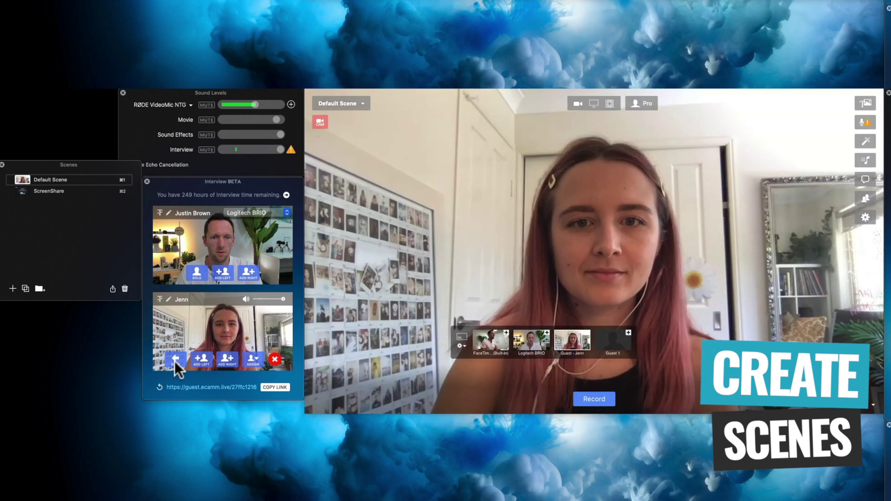
click(211, 357)
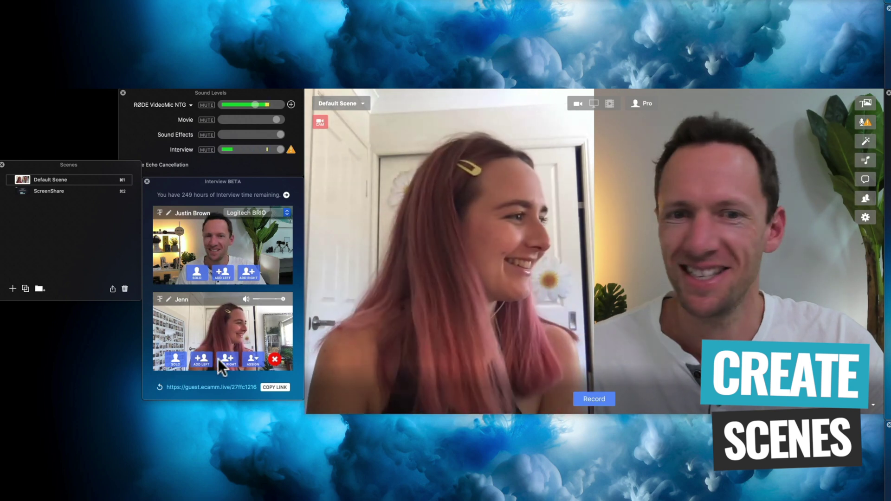
click(23, 191)
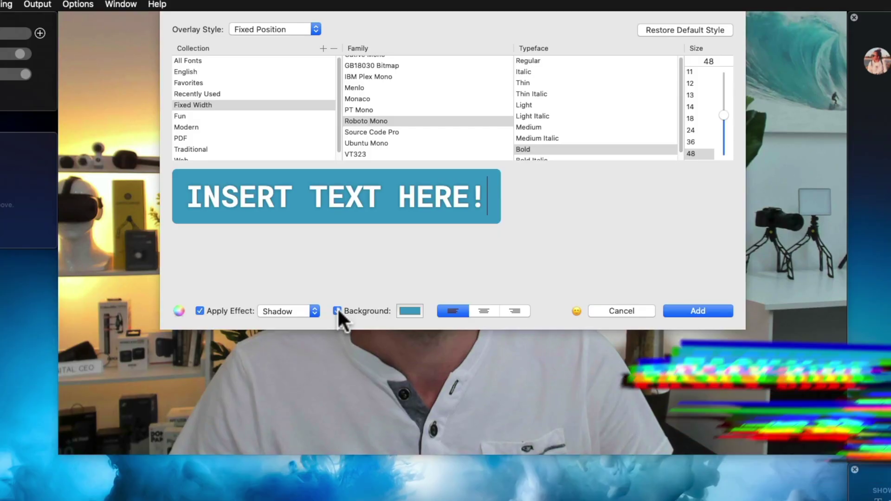
- Place the INSERT TEXT HERE! title on the live camera view with Background unchecked
click(337, 311)
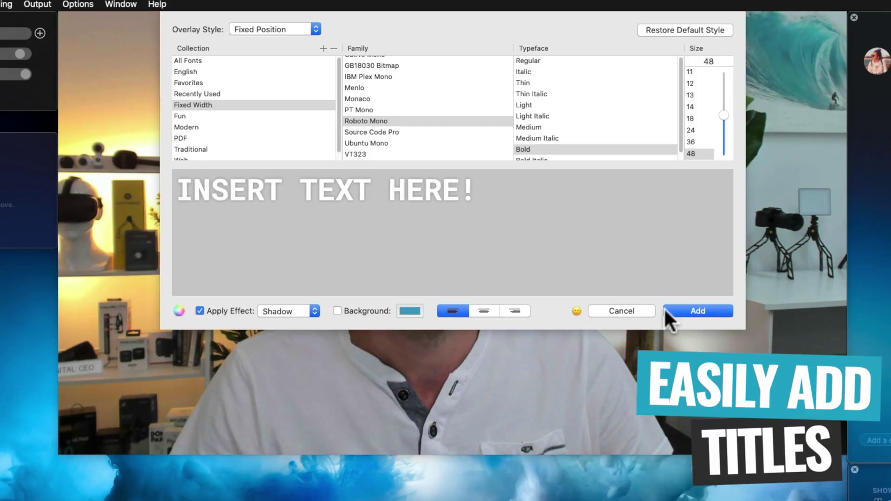
click(719, 310)
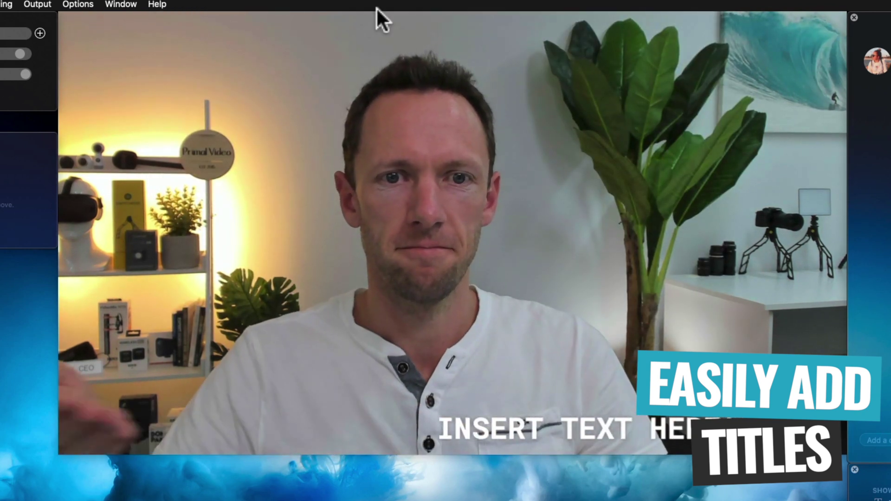
mouse_move(806, 286)
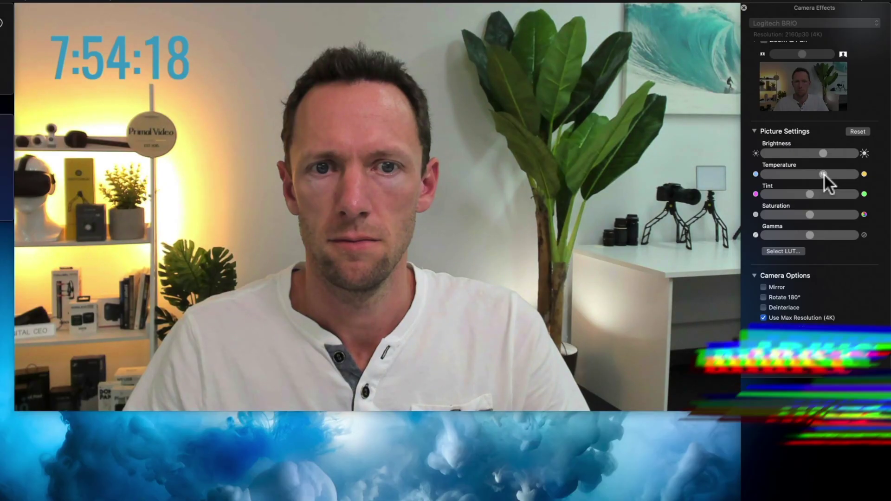
- Tweak the camera's temperature and gamma, then zoom in and pan to show more shelf
drag(815, 174, 810, 174)
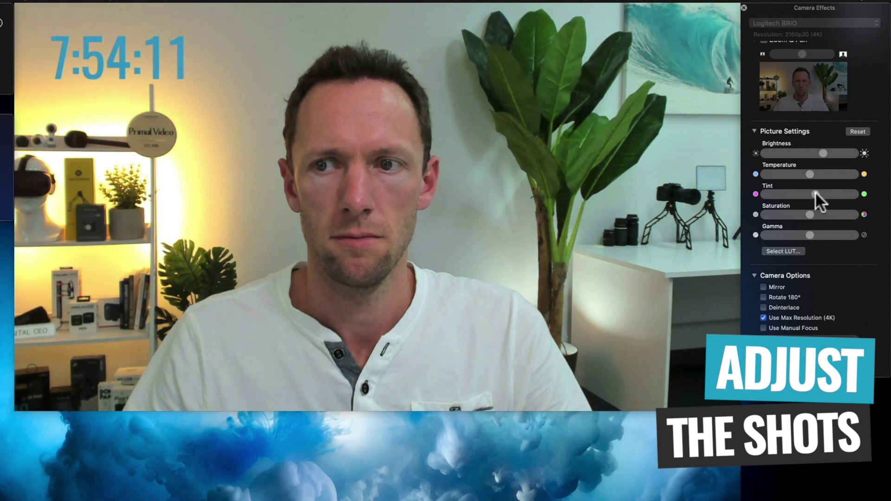
click(858, 131)
mouse_move(811, 234)
mouse_down()
mouse_move(822, 233)
mouse_move(799, 231)
mouse_up()
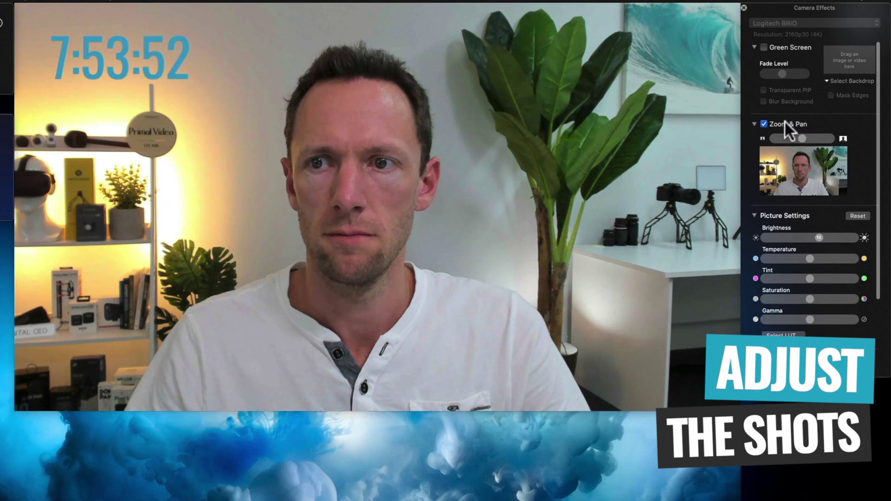
mouse_move(796, 138)
drag(801, 138, 809, 138)
drag(808, 168, 801, 167)
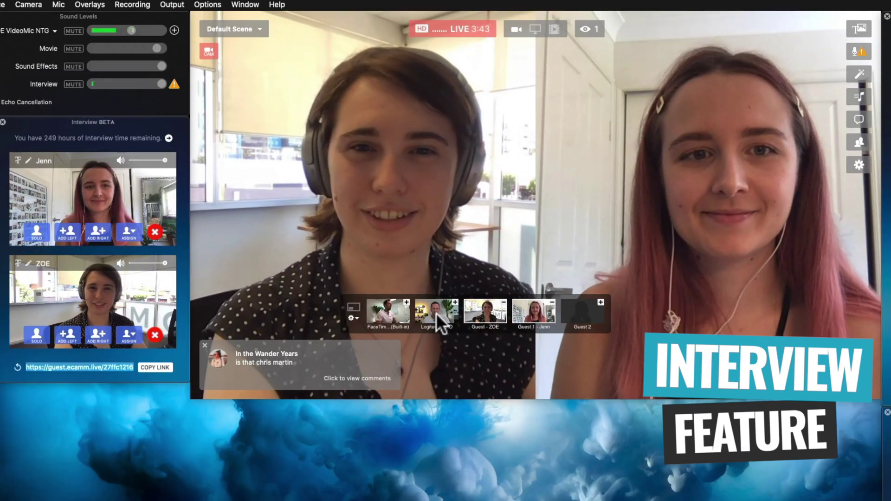
- Add the Logitech and FaceTime cameras, then combine Camera 3 and Skype into a four-way split
click(436, 313)
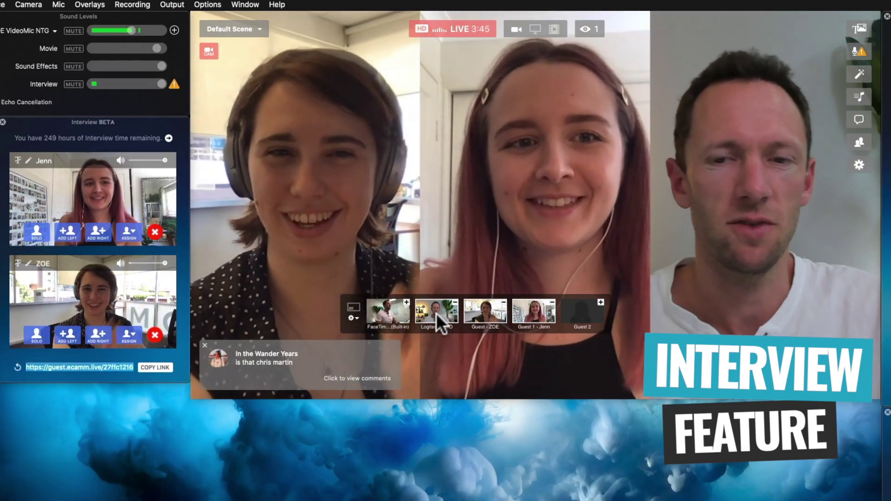
click(395, 310)
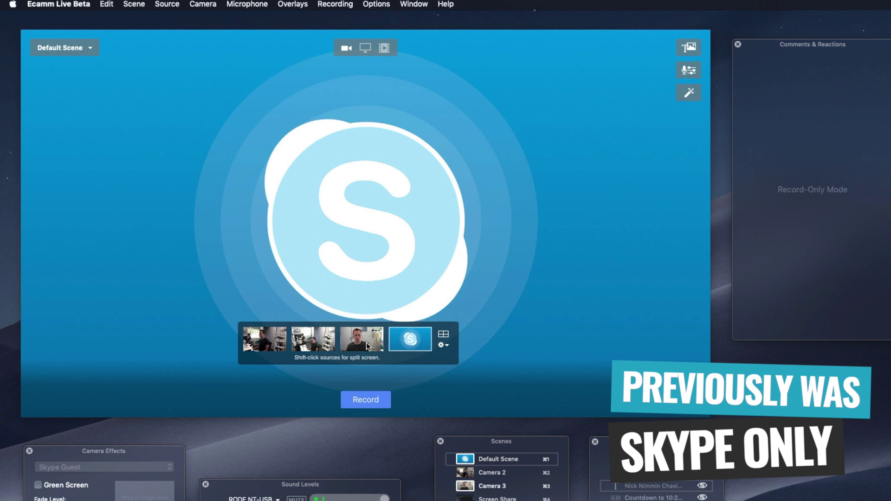
shift+click(366, 341)
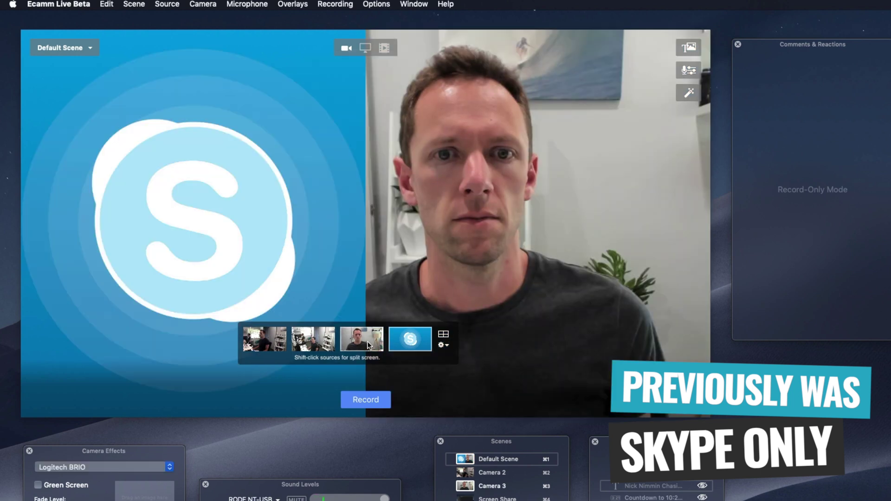
click(444, 336)
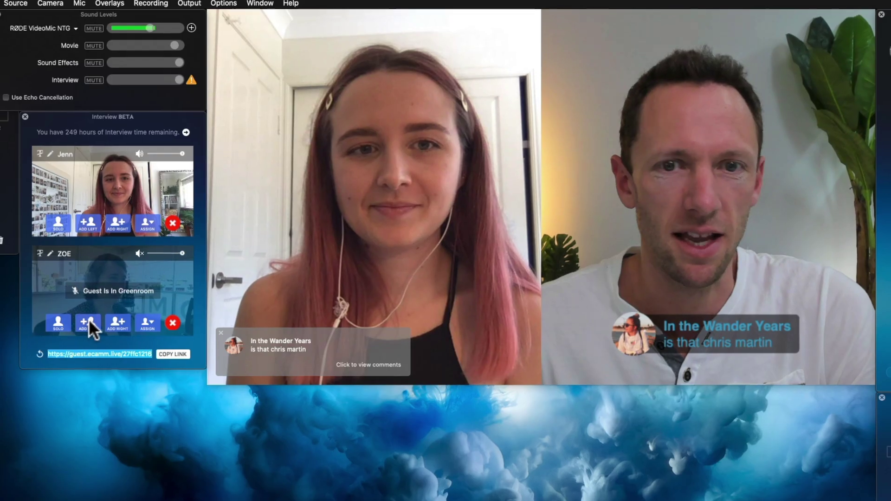
- Bring the greenroom guest into the left of the live layout with ADD LEFT
click(402, 282)
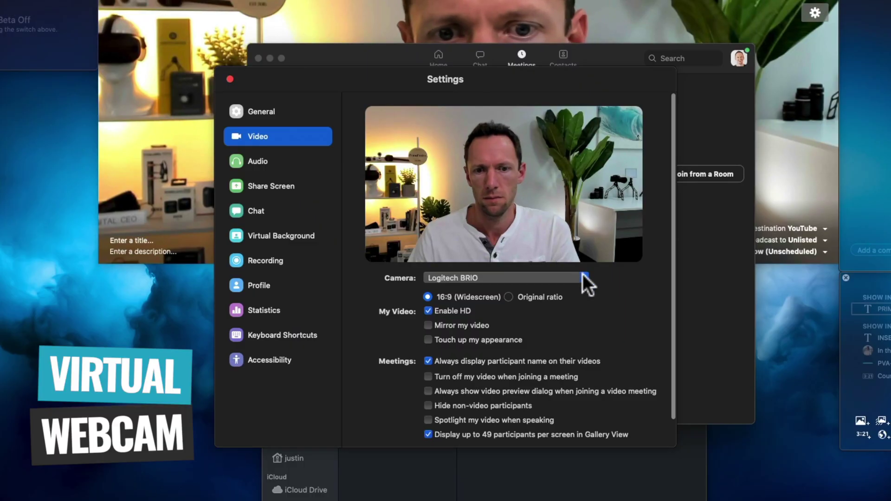
click(580, 277)
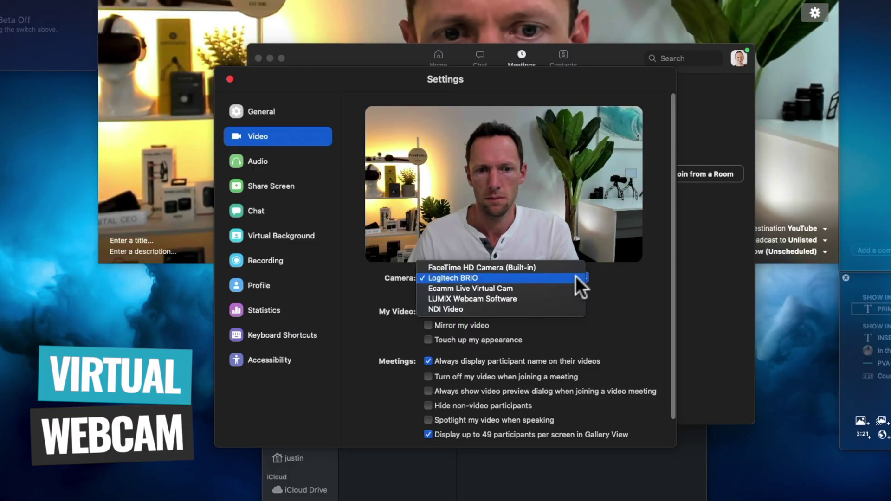
- Use Ecamm Live Virtual Cam as Zoom's camera, then move the YouTube browser window right and widen it
click(445, 288)
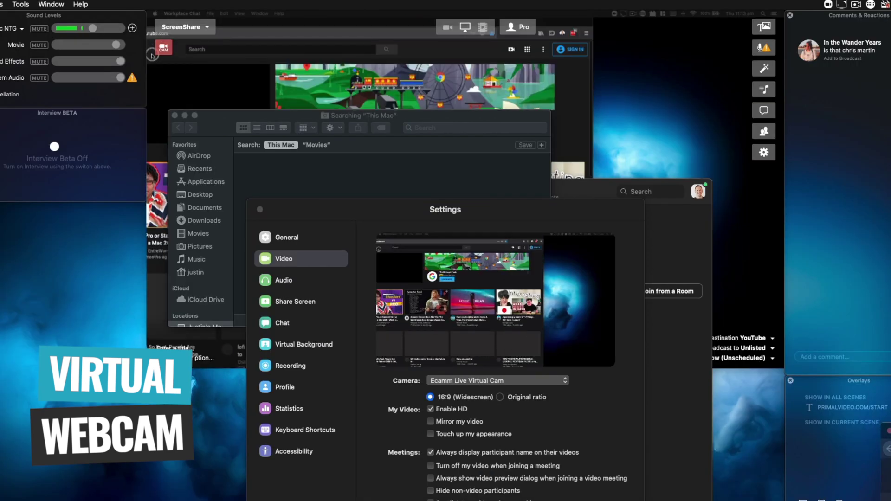
click(151, 56)
drag(218, 25, 353, 31)
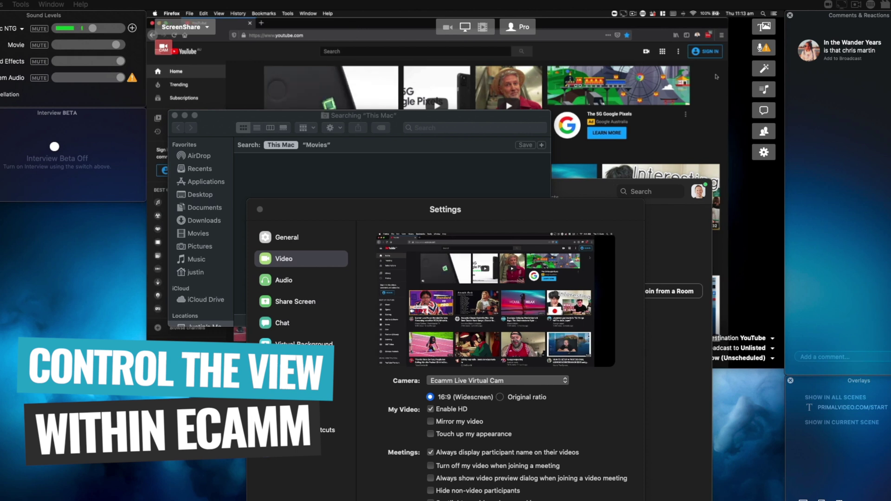
drag(728, 80, 783, 78)
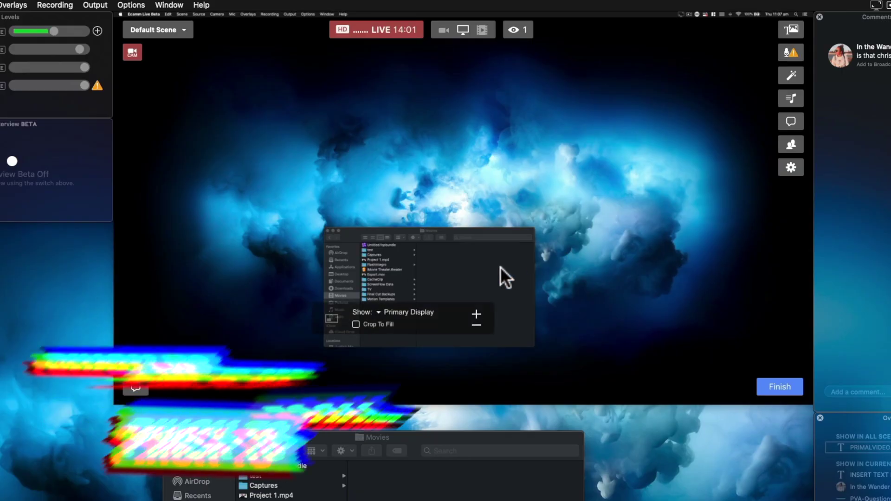
- Zoom the screen-share preview in and out, then move the Finder window up and to the right
scroll(383, 273, up, 5)
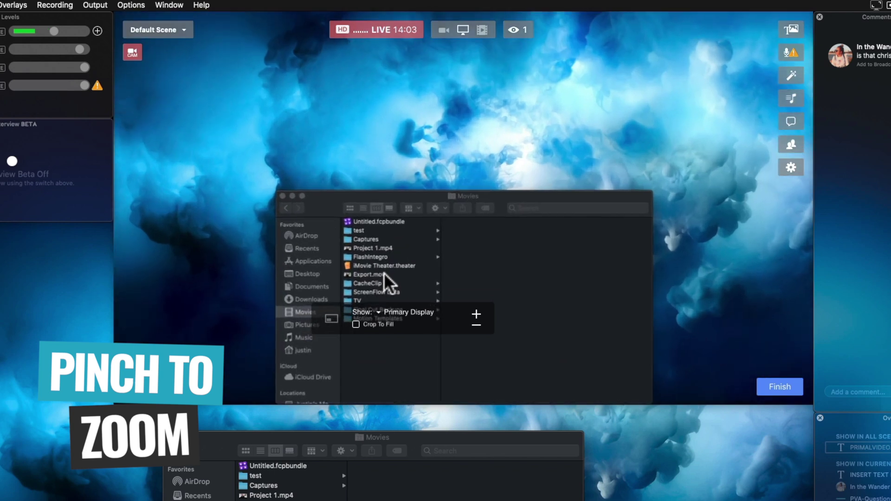
scroll(384, 273, down, 4)
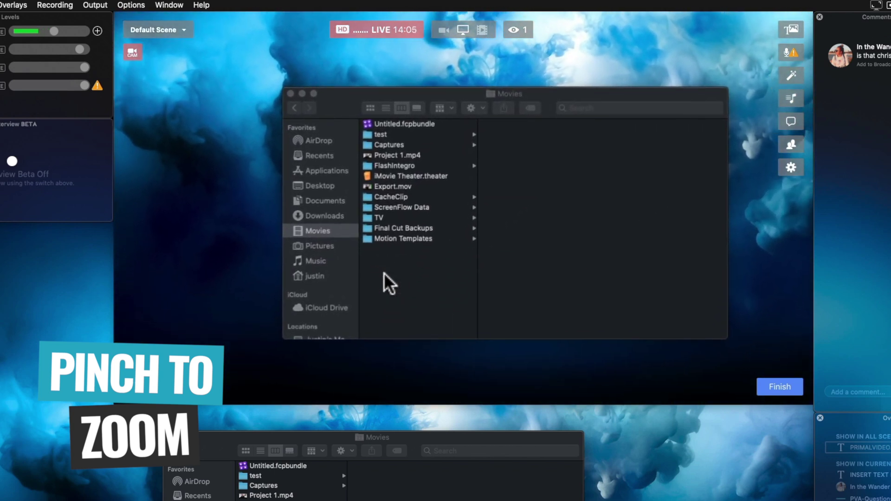
scroll(384, 273, down, 5)
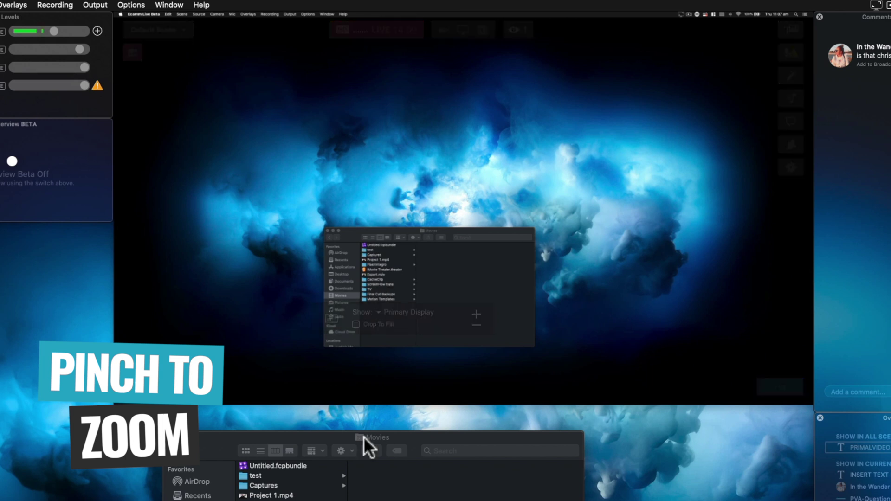
drag(336, 438, 440, 428)
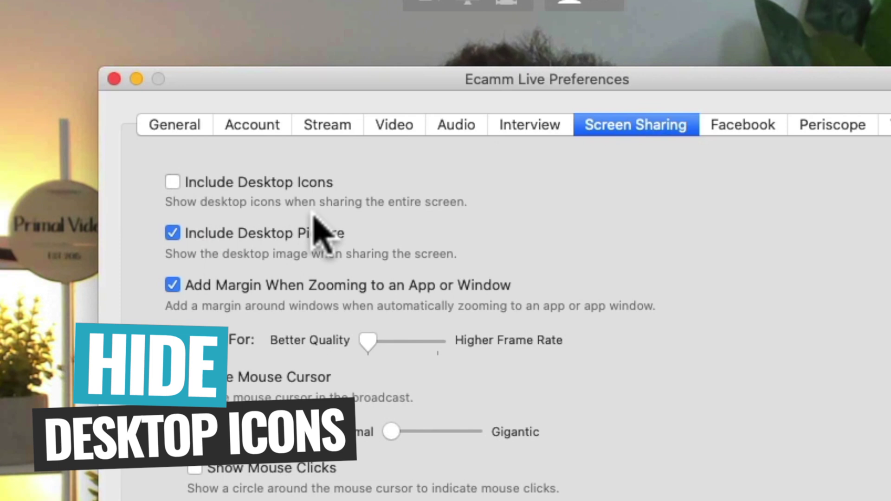
- Exclude desktop icons from shared screens and enlarge the broadcast cursor toward Gigantic
click(173, 182)
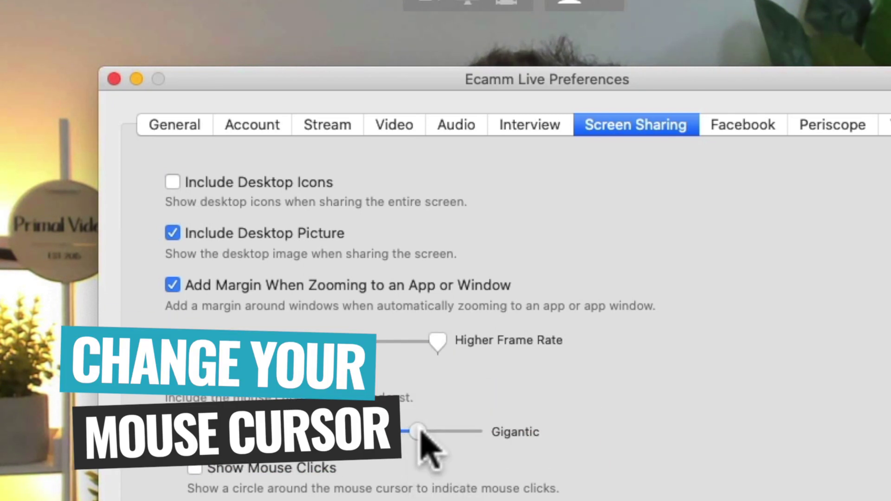
drag(419, 429, 459, 420)
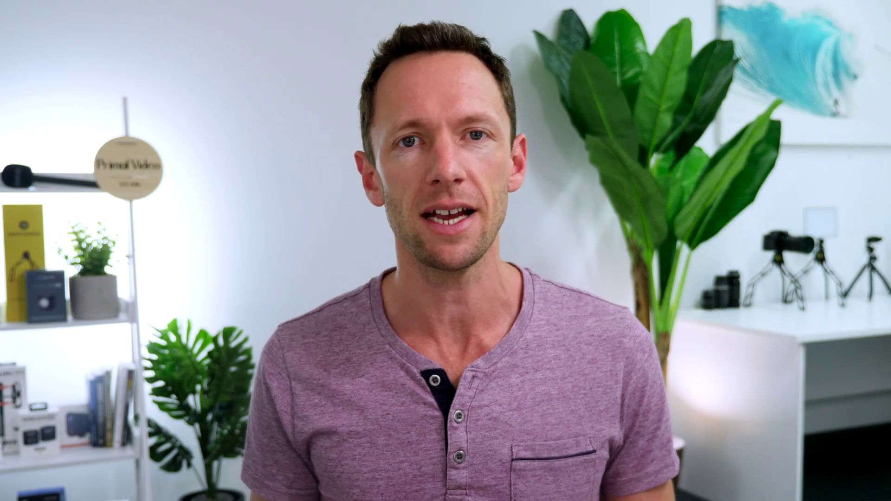
- Scroll the Help Center collections down past General Support to the Call Recorder collections
scroll(870, 265, down, 1)
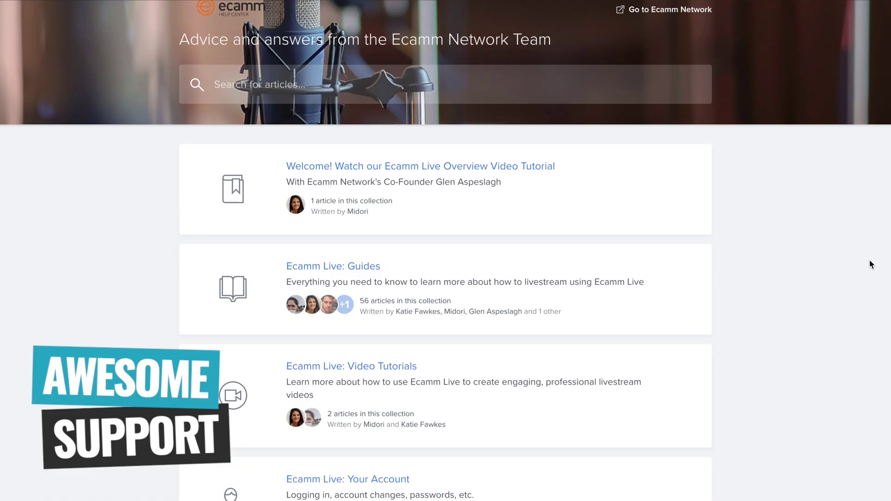
scroll(870, 260, down, 3)
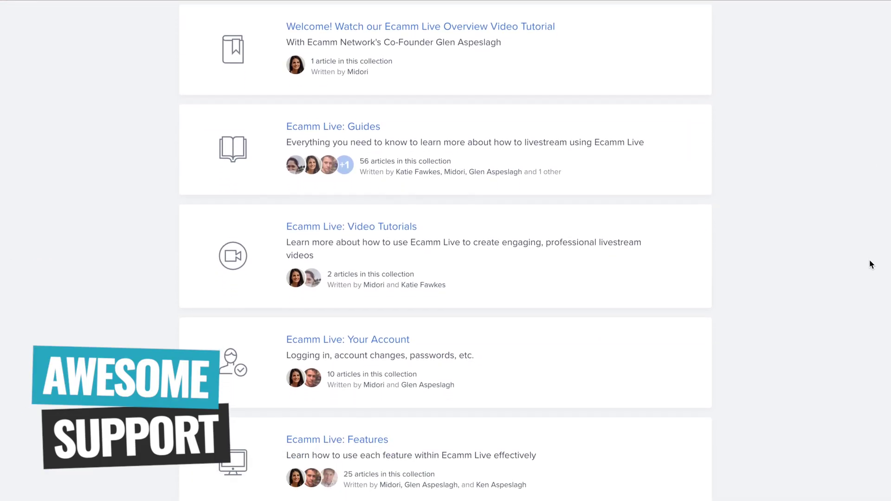
scroll(870, 261, down, 3)
scroll(870, 260, down, 3)
scroll(870, 264, down, 3)
scroll(870, 262, down, 3)
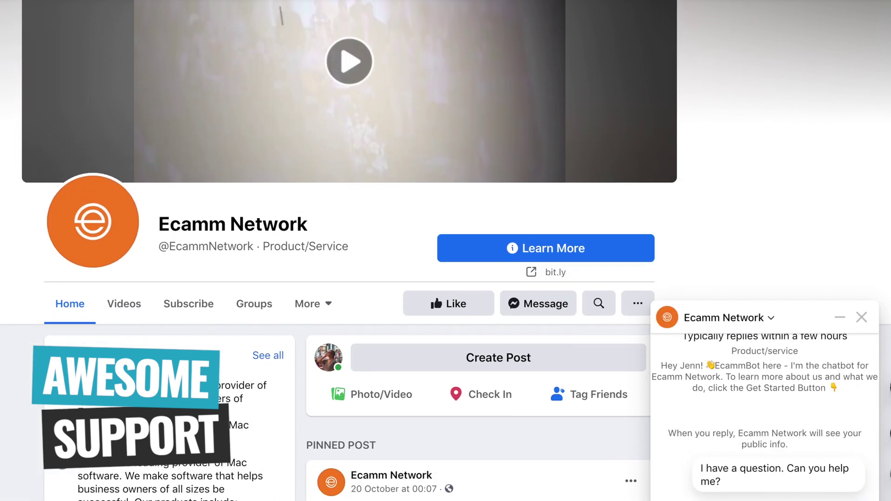
scroll(339, 251, down, 3)
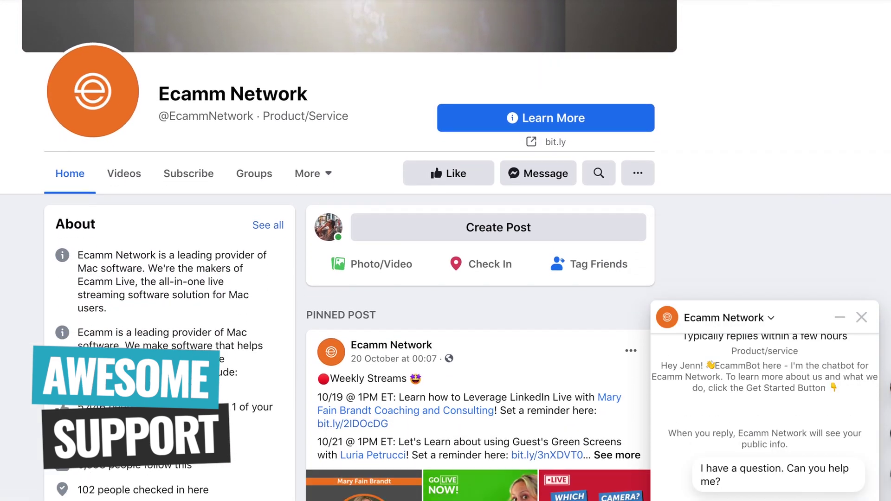
- Scroll the Ecamm Network Facebook page down to its pinned Weekly Streams post
scroll(339, 251, down, 4)
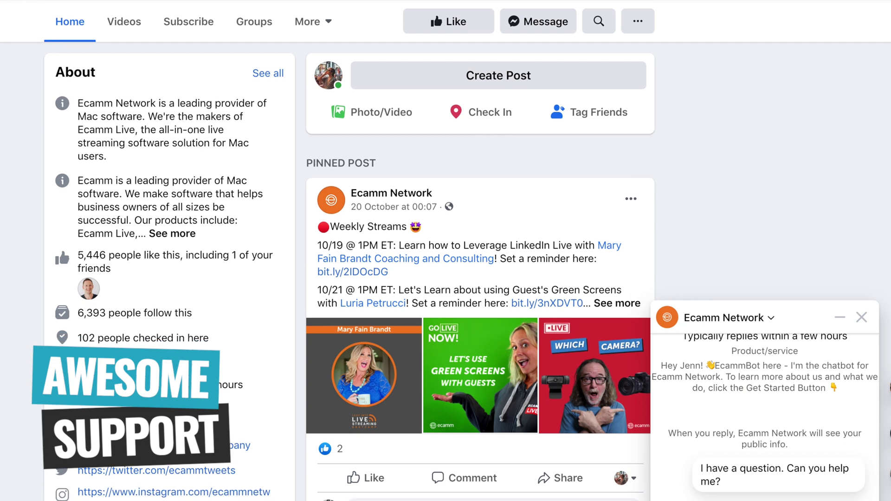
scroll(339, 251, down, 3)
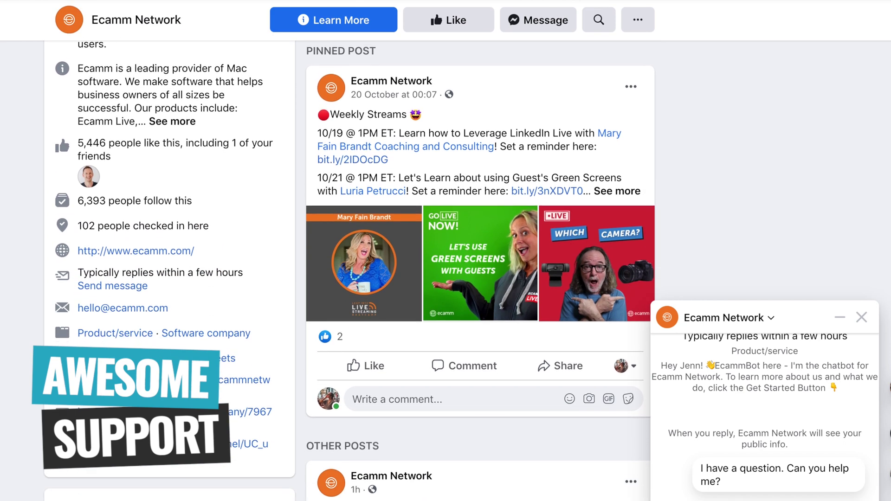
scroll(339, 250, down, 2)
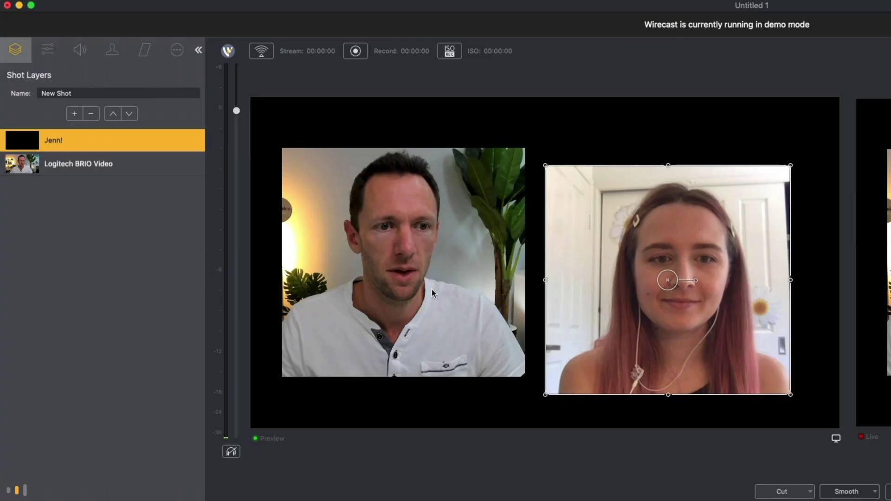
- Move the BRIO camera layer behind the guest's video, then slide the guest left to uncover it
drag(432, 289, 676, 290)
drag(729, 392, 456, 373)
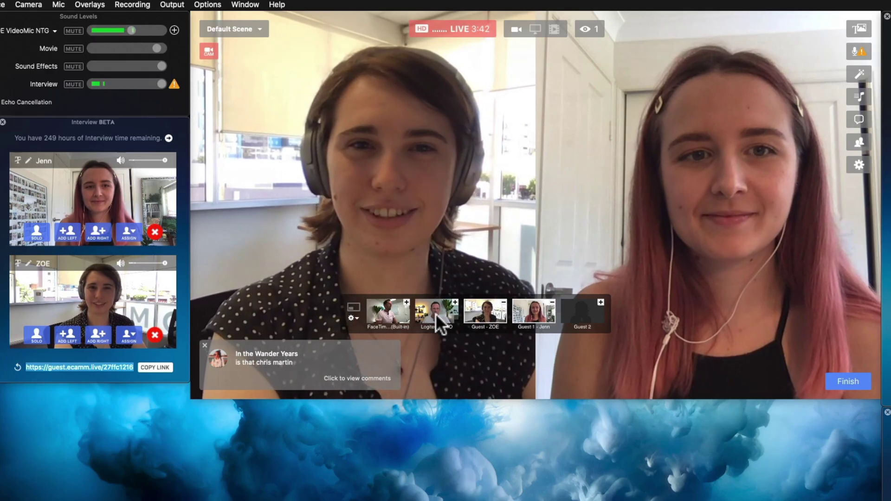
- Add the Logitech BRIO and FaceTime cameras for a four-panel grid, then show Guest 1 alone full-frame
click(436, 313)
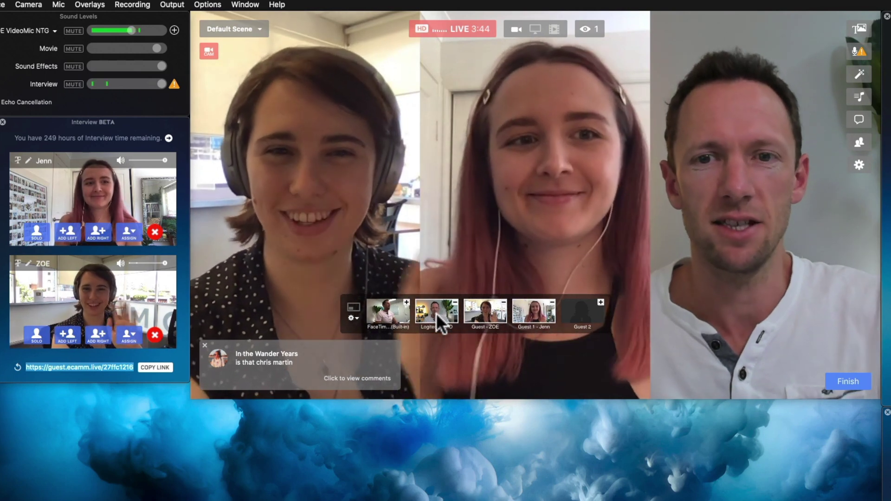
click(405, 303)
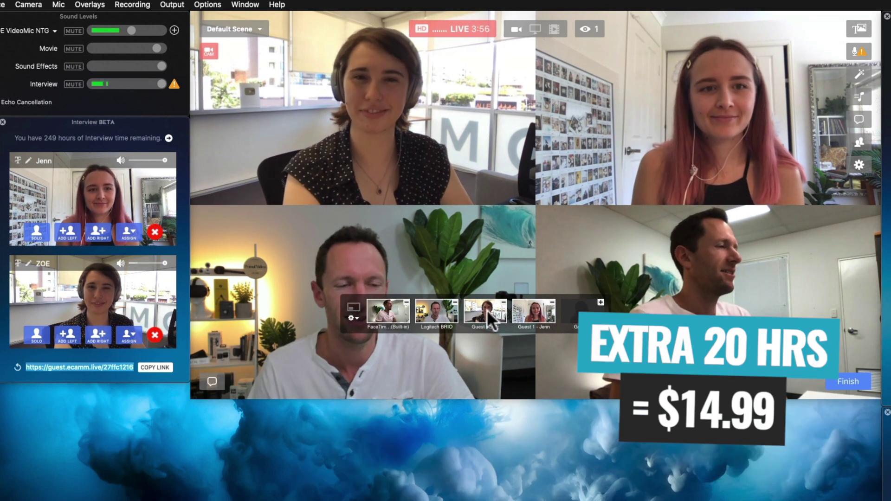
click(487, 309)
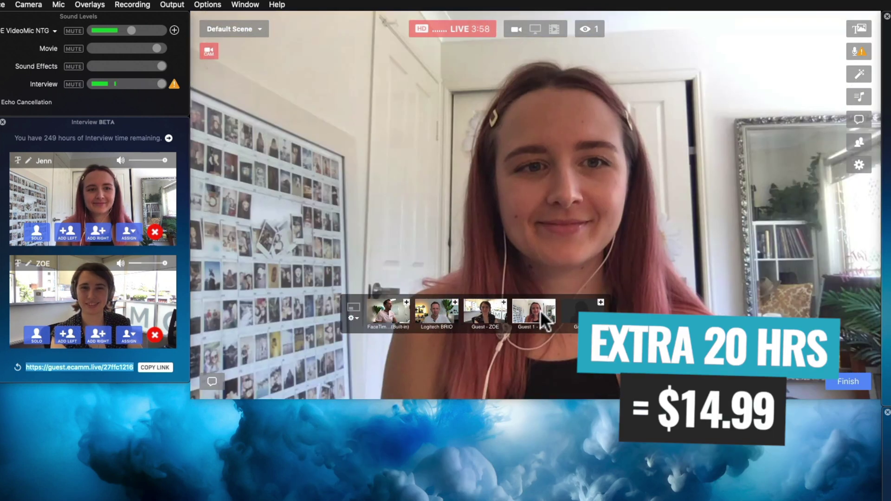
click(485, 306)
click(432, 310)
click(482, 313)
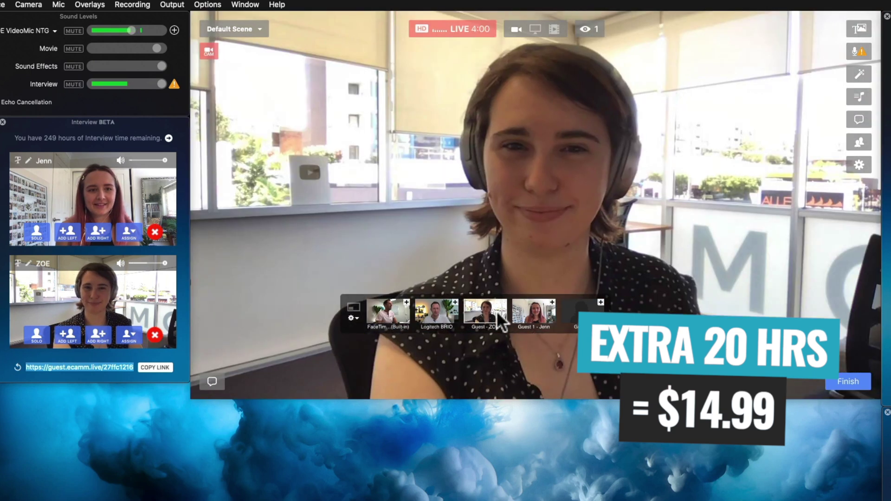
click(528, 310)
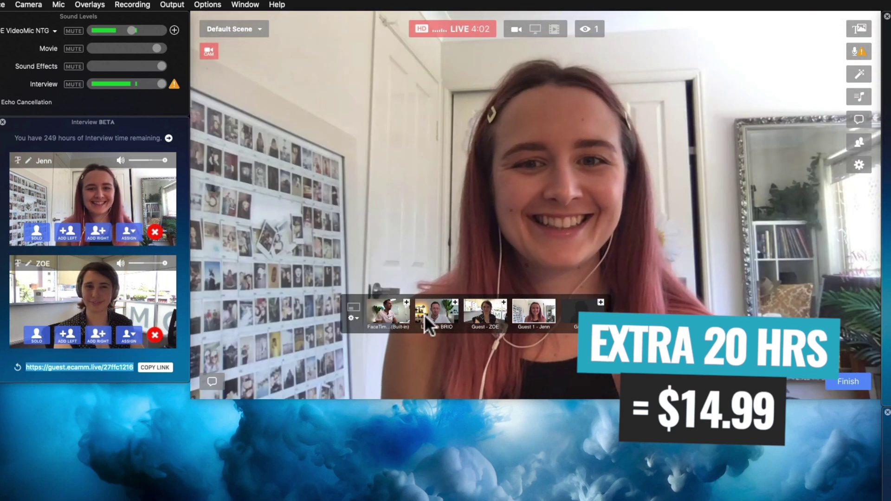